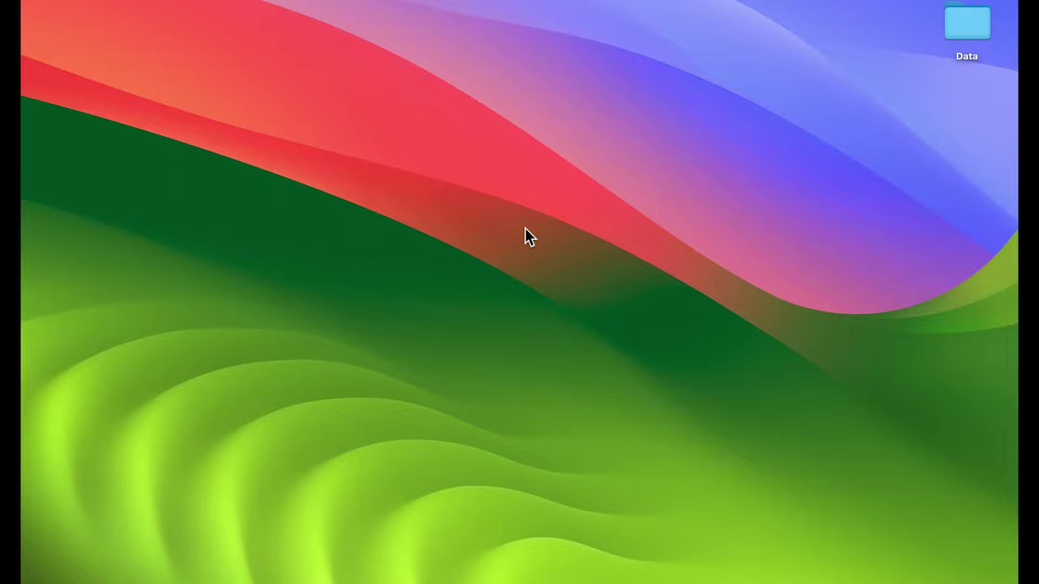
Launch System Settings from the Apple menu and go to the Accessibility section.
mouse_move(790, 582)
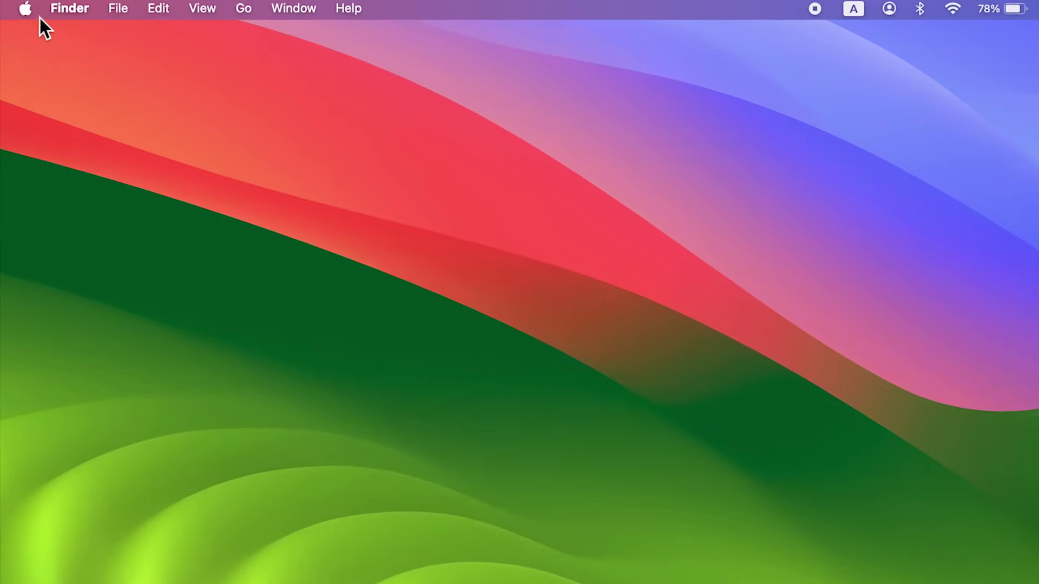
click(28, 8)
click(104, 69)
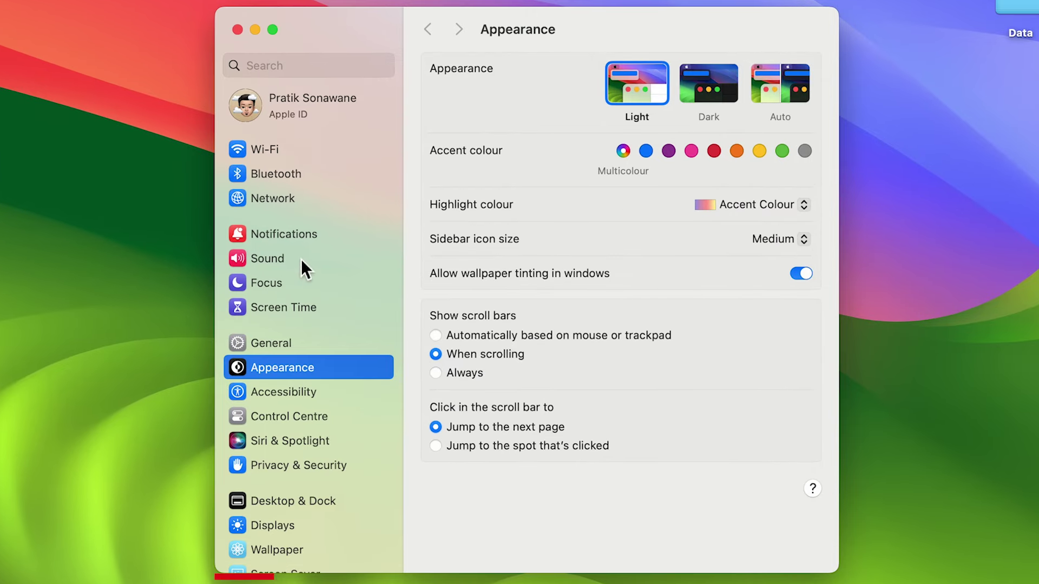
scroll(333, 400, down, 10)
scroll(310, 415, up, 10)
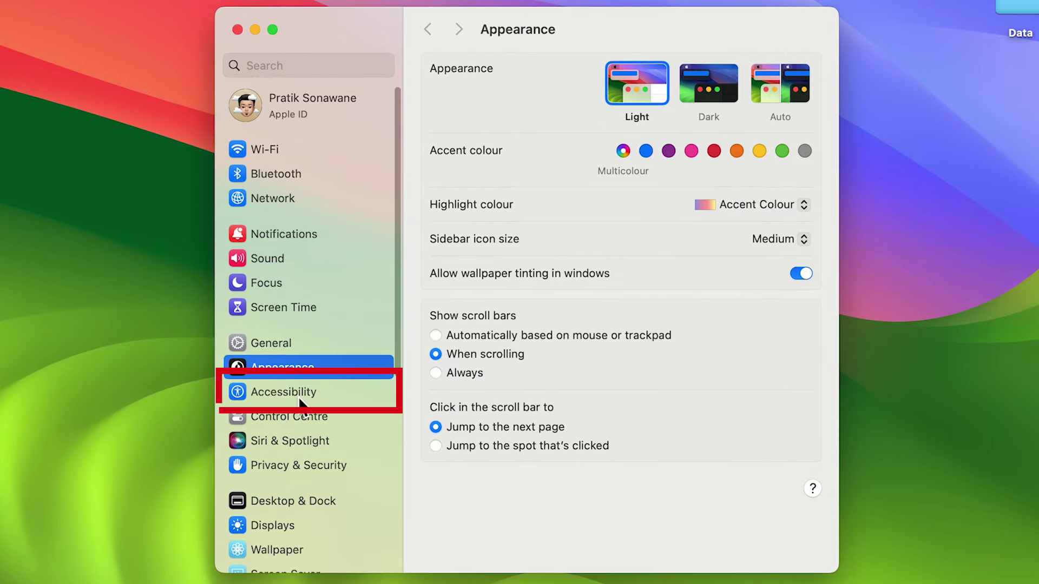
click(279, 395)
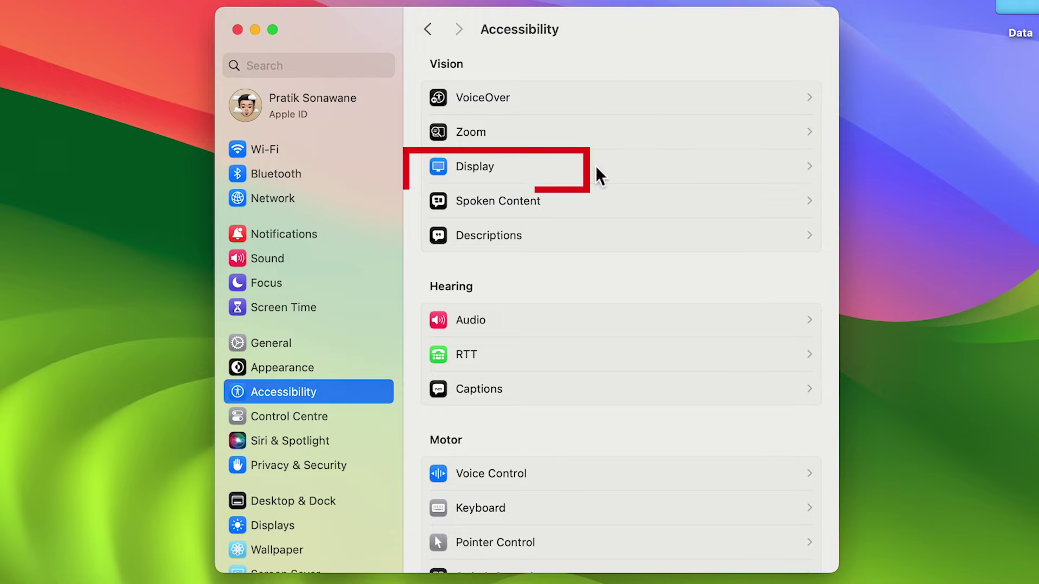
scroll(569, 417, down, 3)
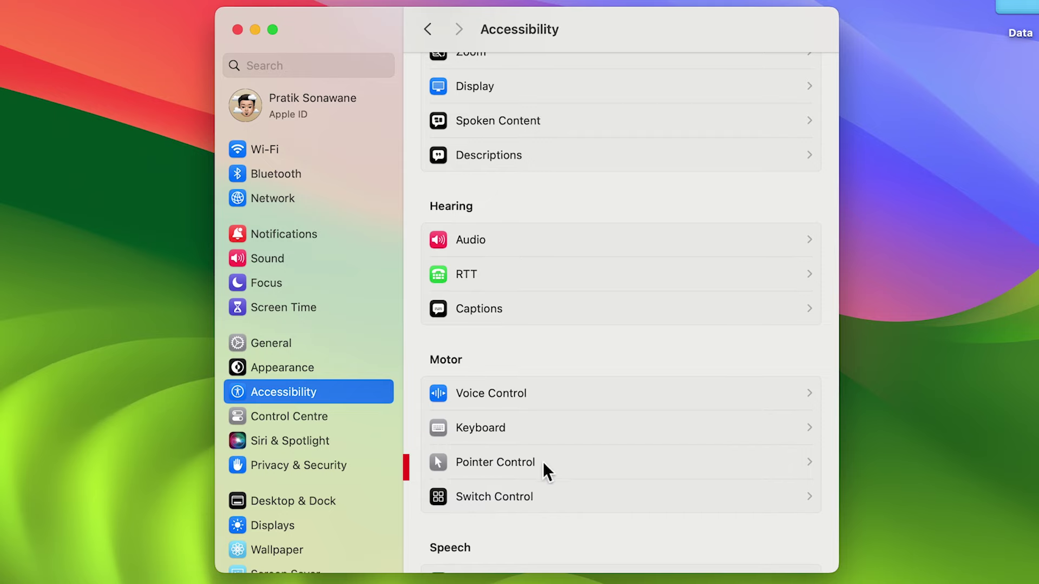
click(606, 463)
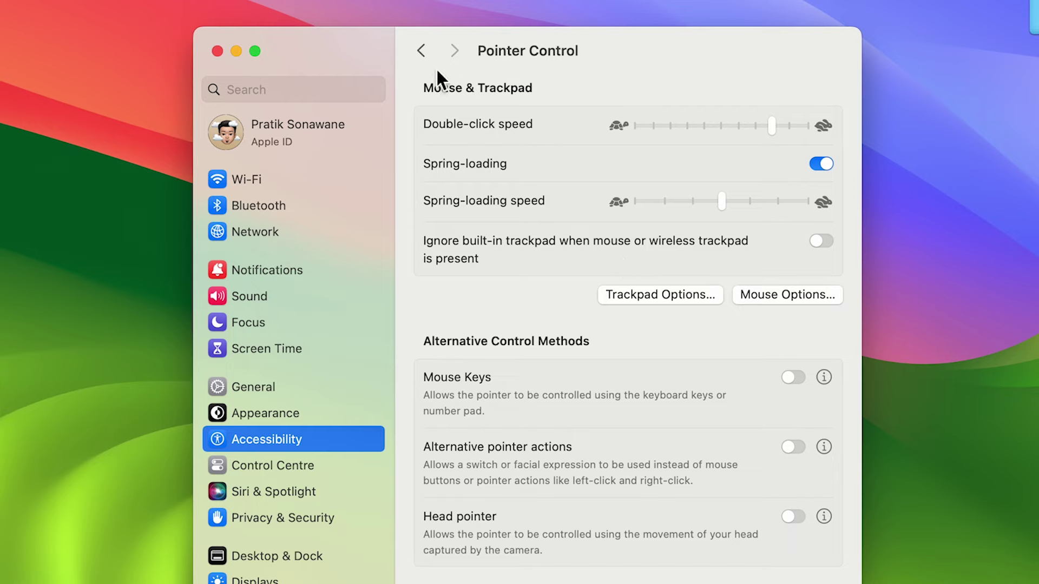
click(425, 50)
scroll(614, 287, up, 2)
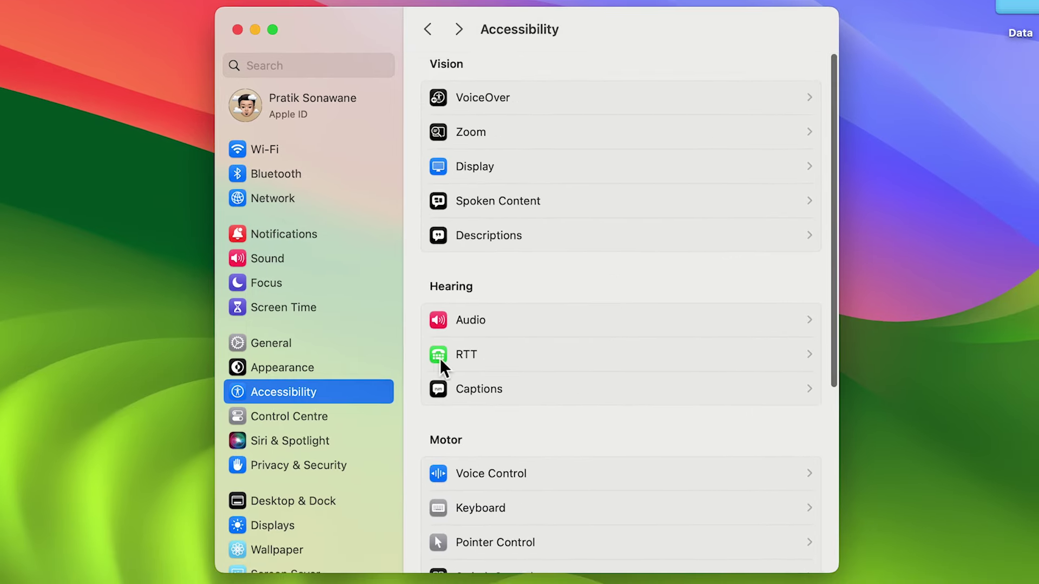
Open the Accessibility Display page and adjust the pointer size slider in the Pointer section.
click(579, 173)
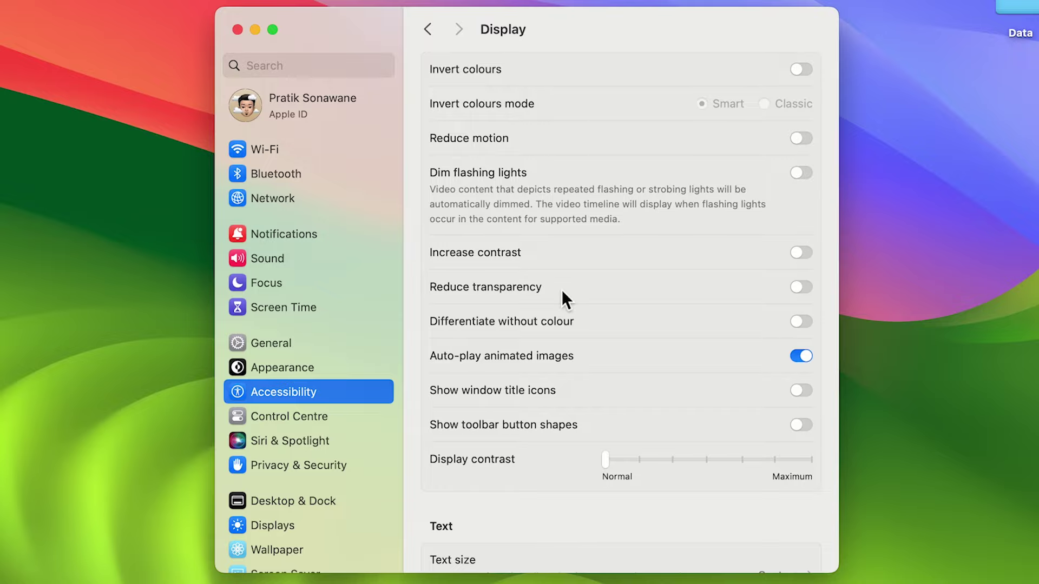
scroll(561, 290, down, 10)
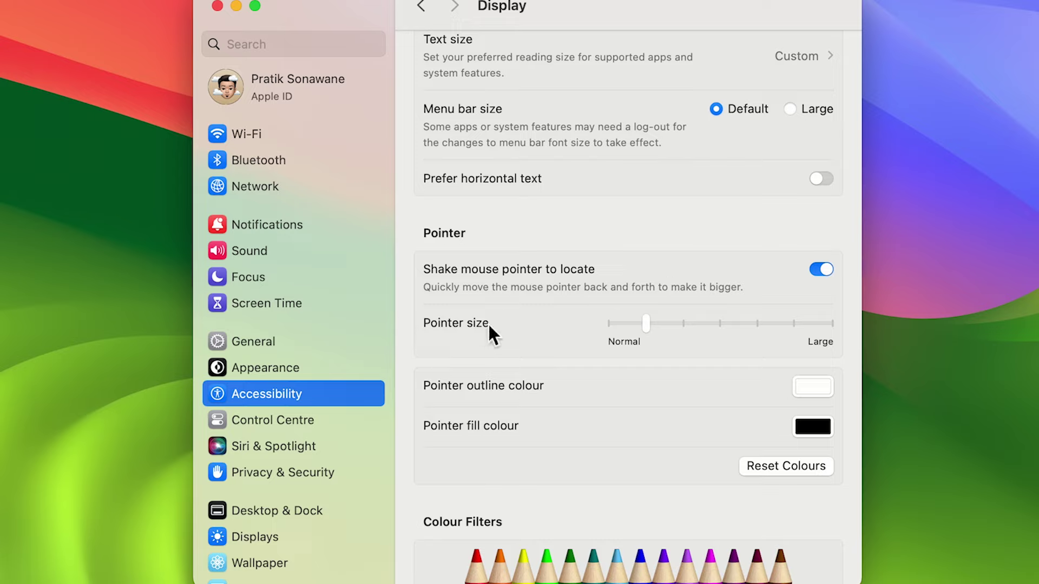
click(609, 324)
drag(648, 321, 795, 320)
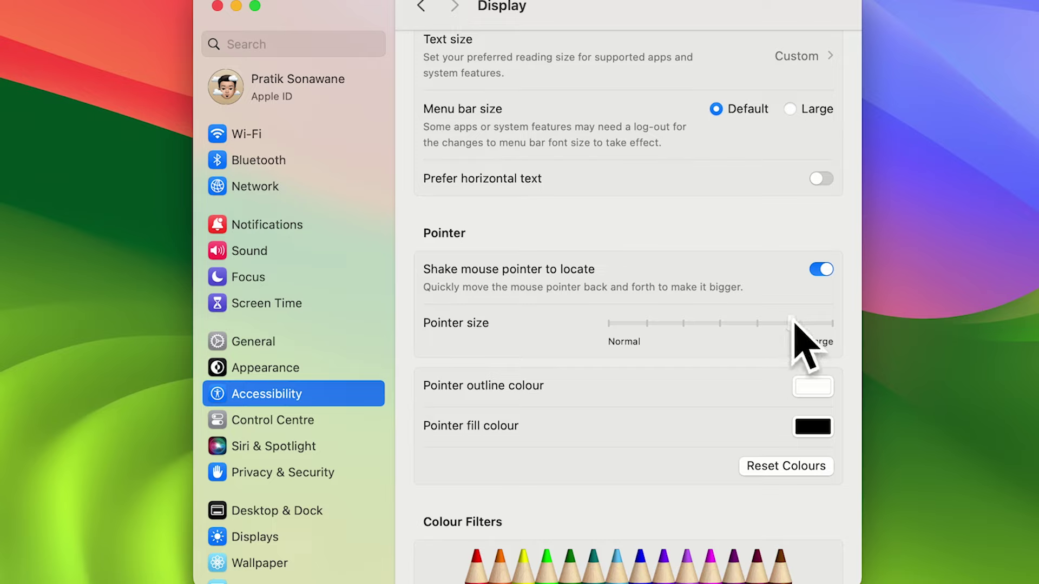
click(836, 321)
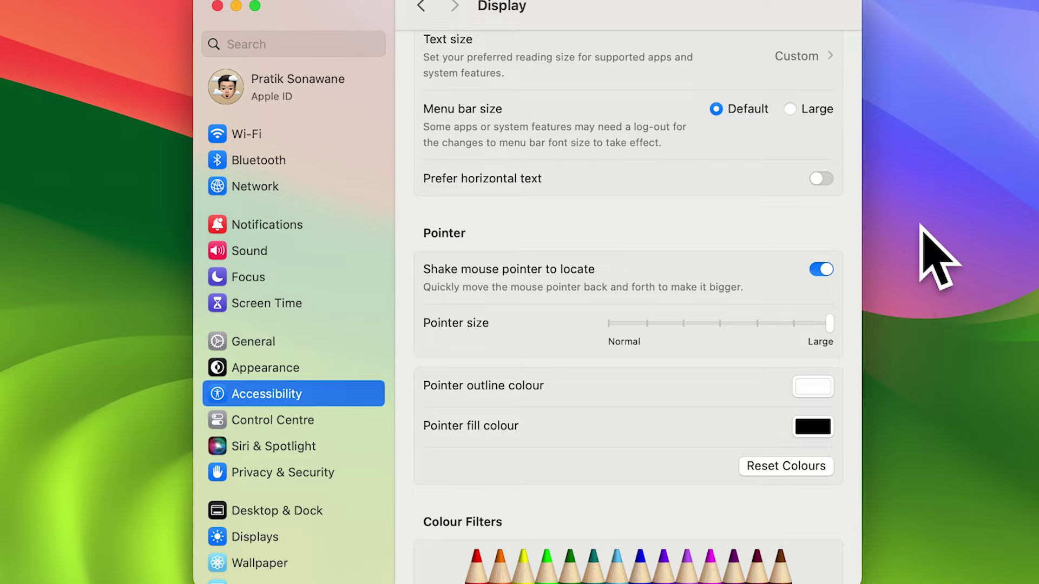
click(815, 324)
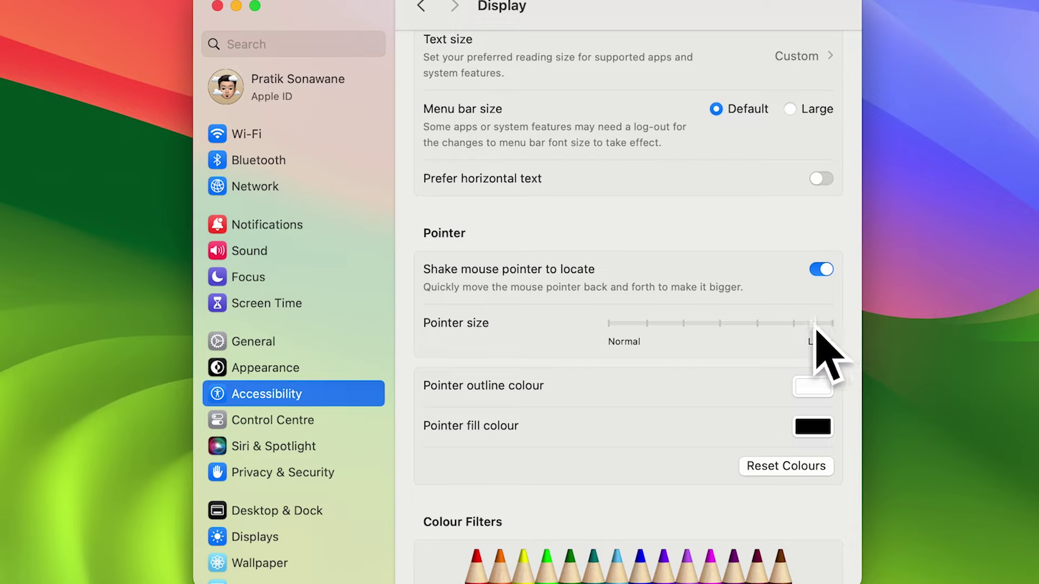
drag(816, 330, 599, 334)
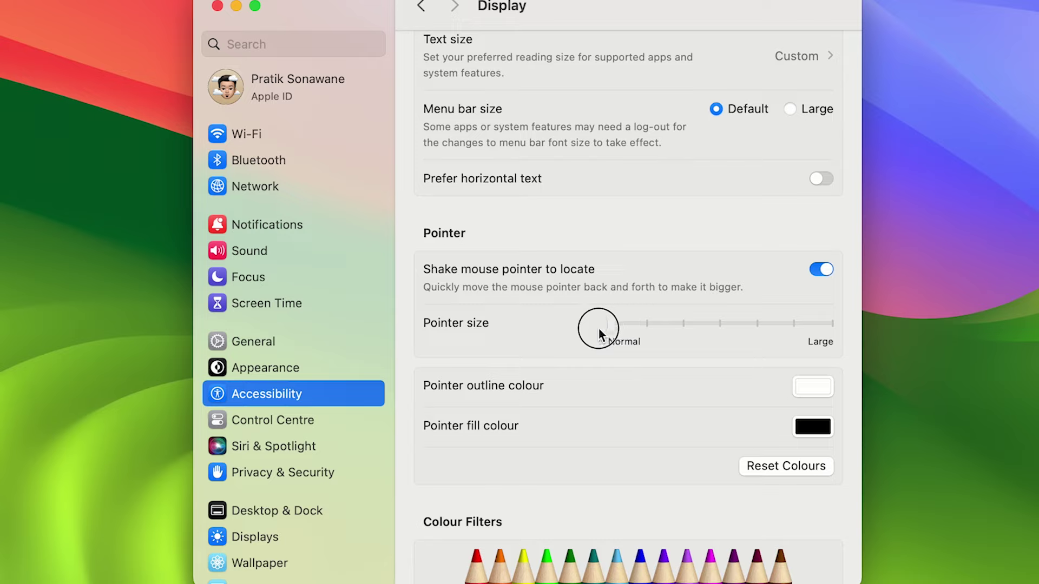
drag(715, 326, 645, 329)
click(676, 327)
scroll(543, 403, down, 2)
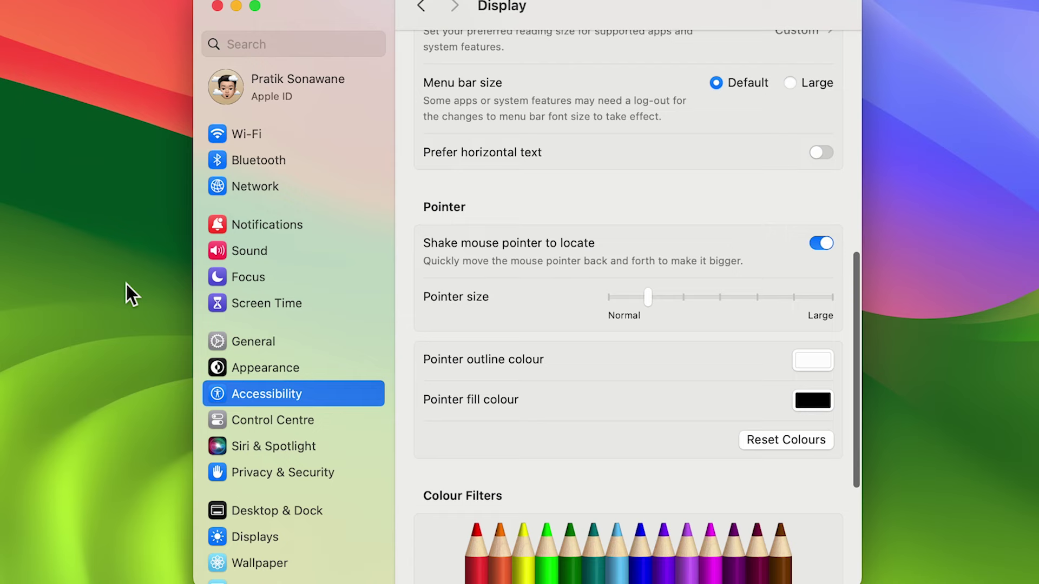
Set the pointer outline colour to Red.
click(813, 360)
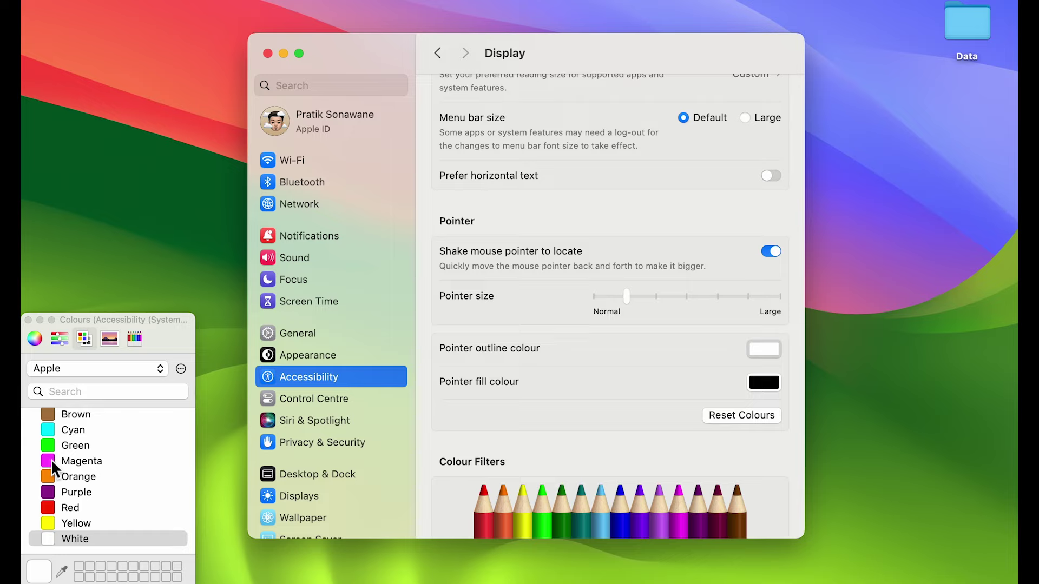
click(51, 459)
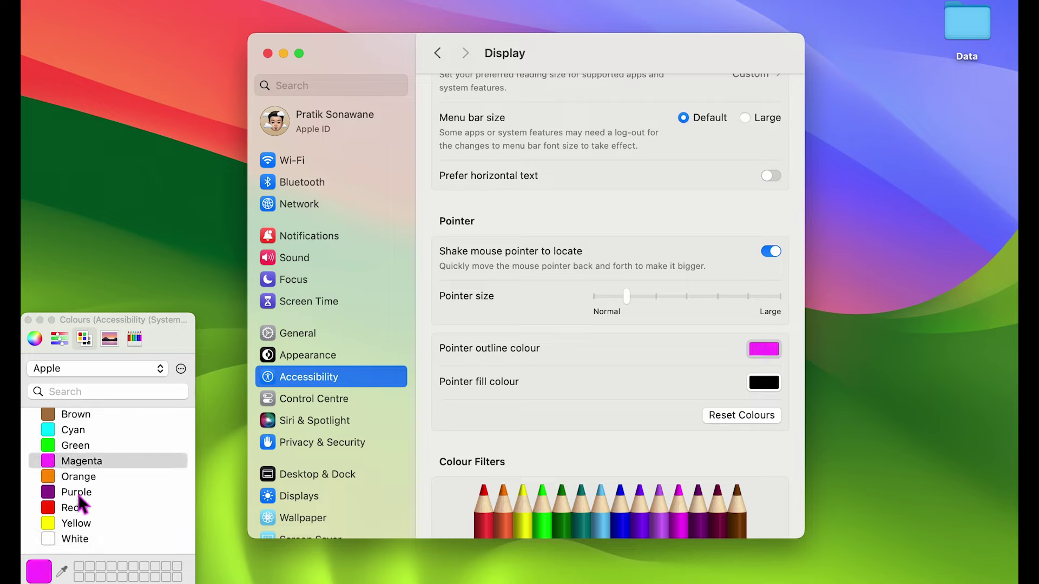
click(52, 509)
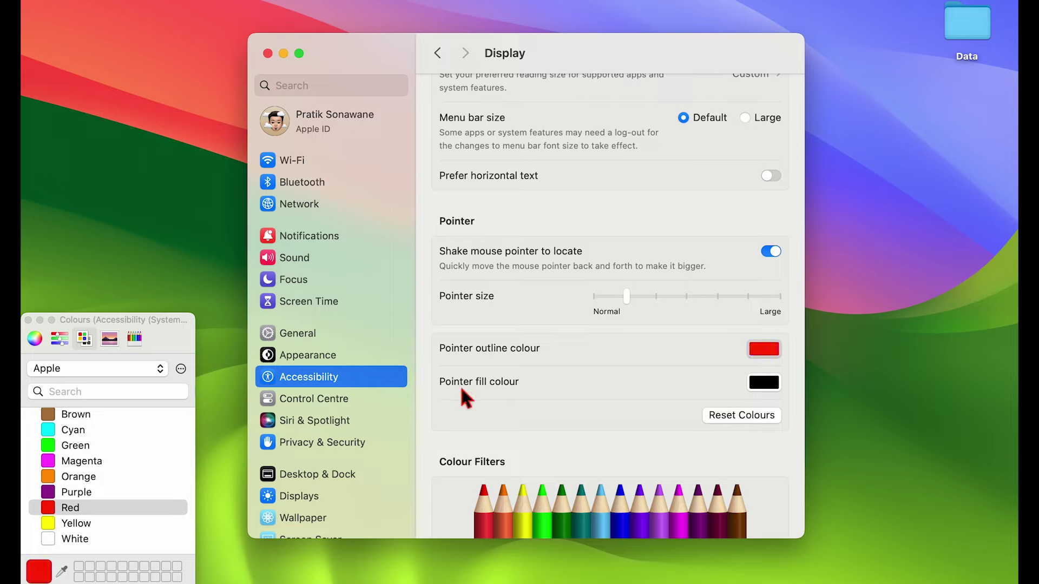
Set the pointer fill colour to Cyan and close the Colours panel.
click(763, 383)
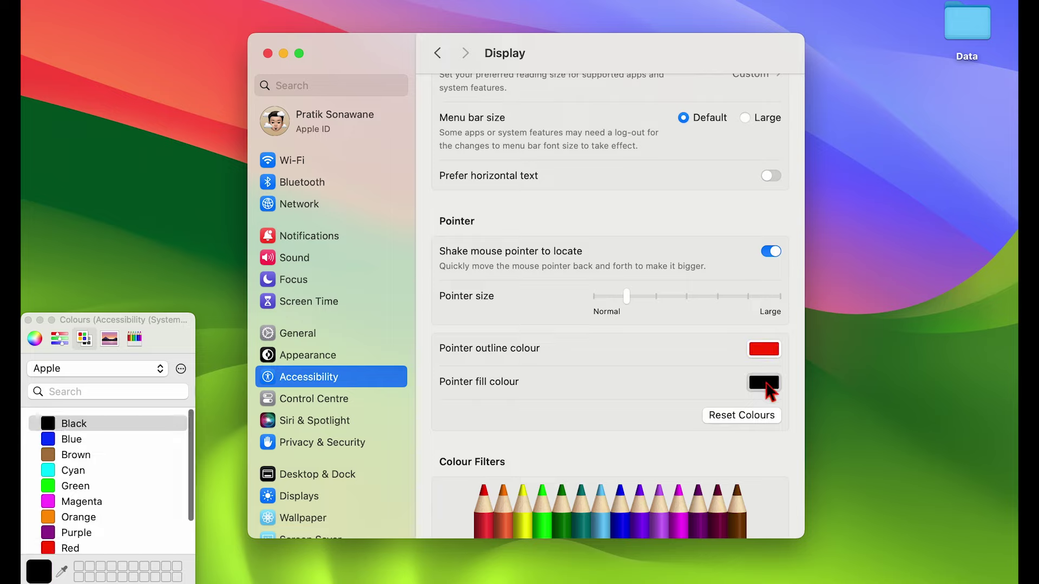
click(81, 456)
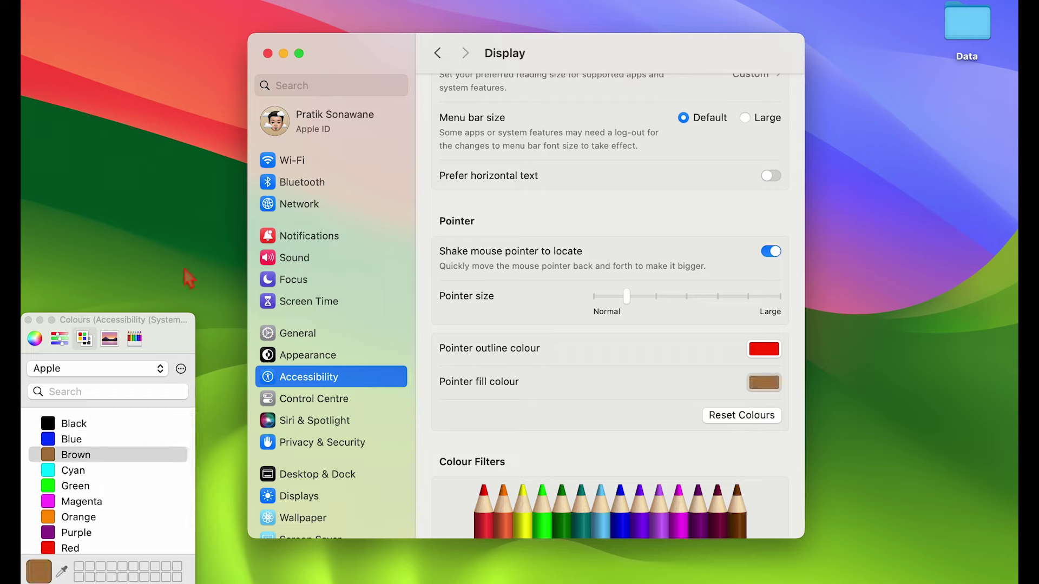
click(70, 472)
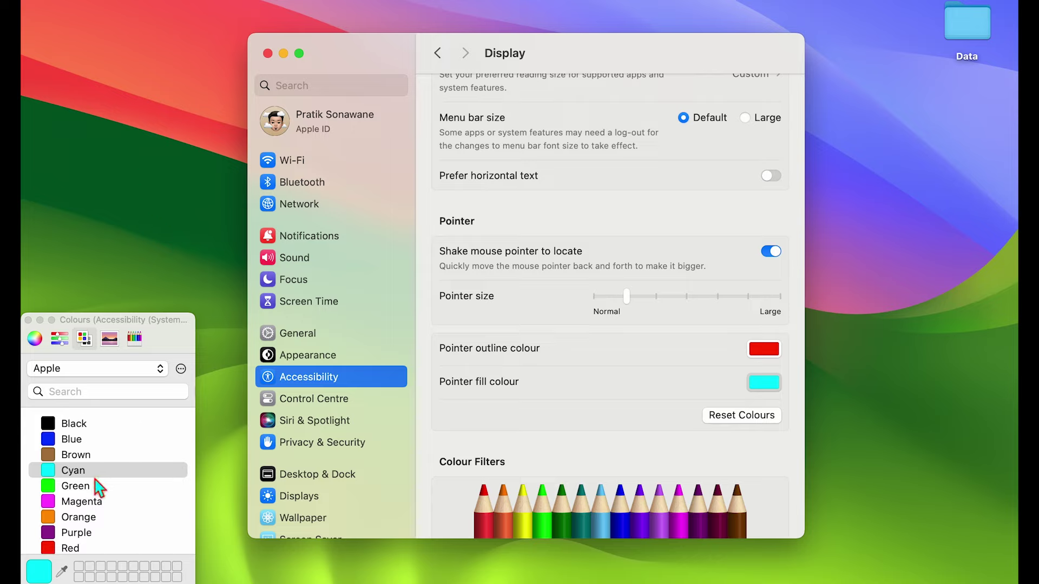
scroll(95, 483, down, 3)
scroll(82, 476, up, 2)
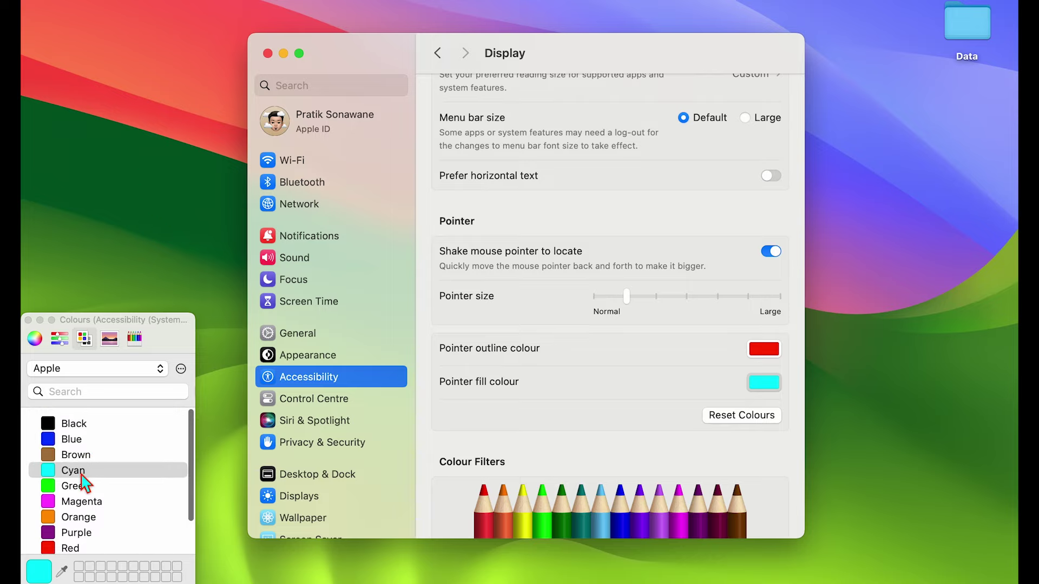
click(28, 320)
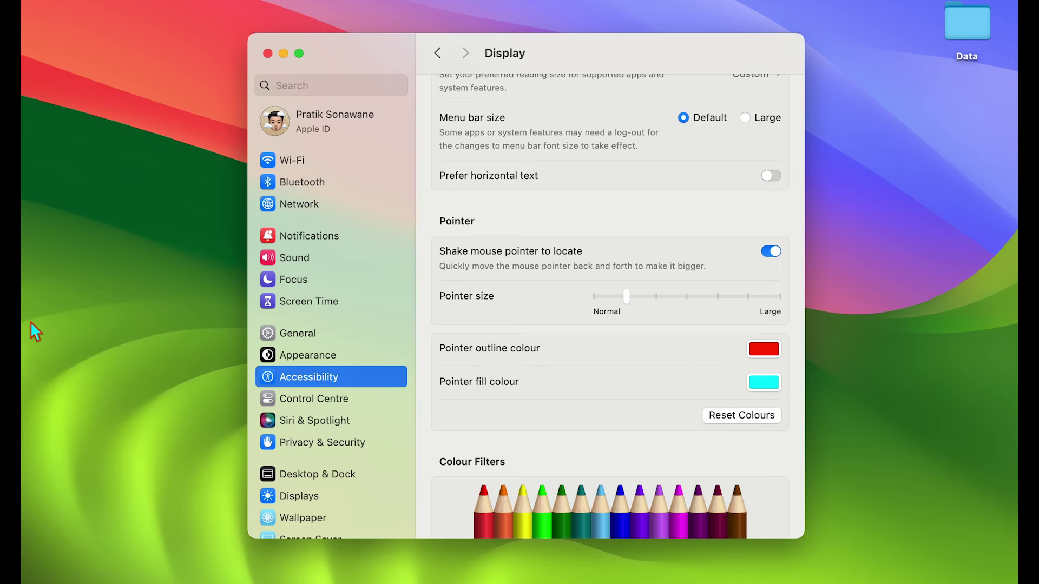
Reset the pointer to its default white outline and black fill, then quit System Settings.
click(746, 416)
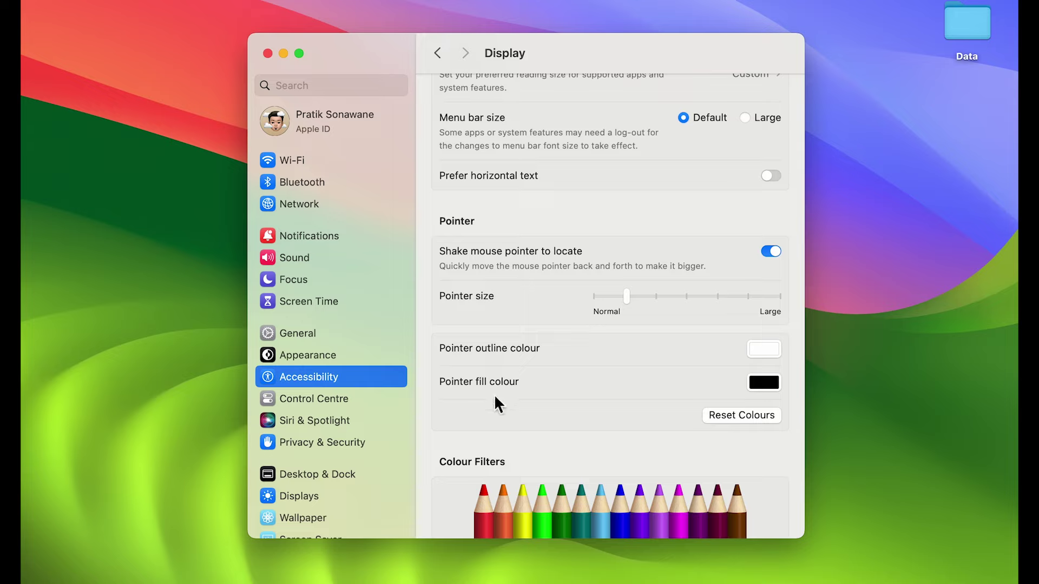
click(268, 53)
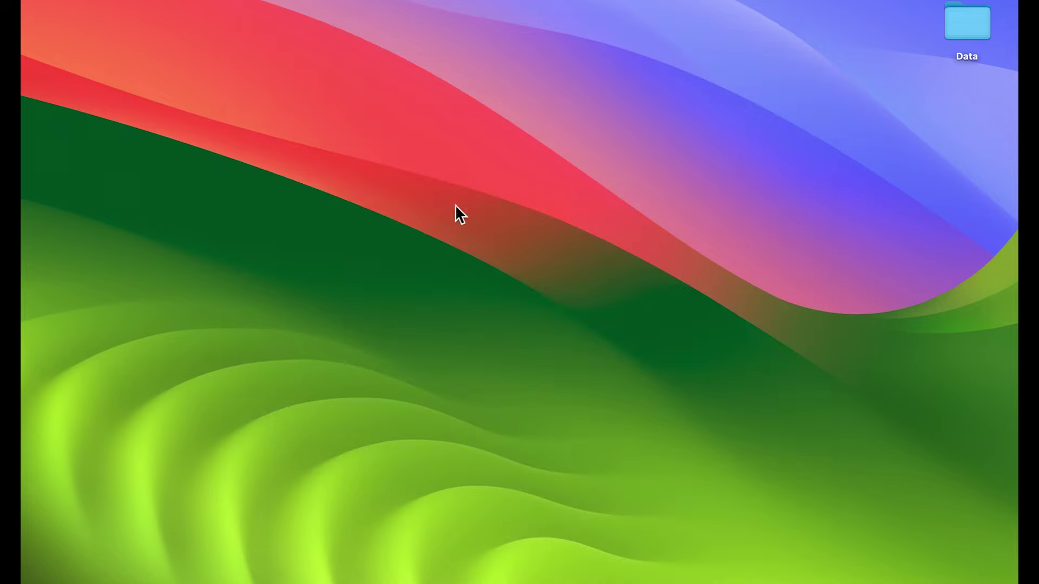